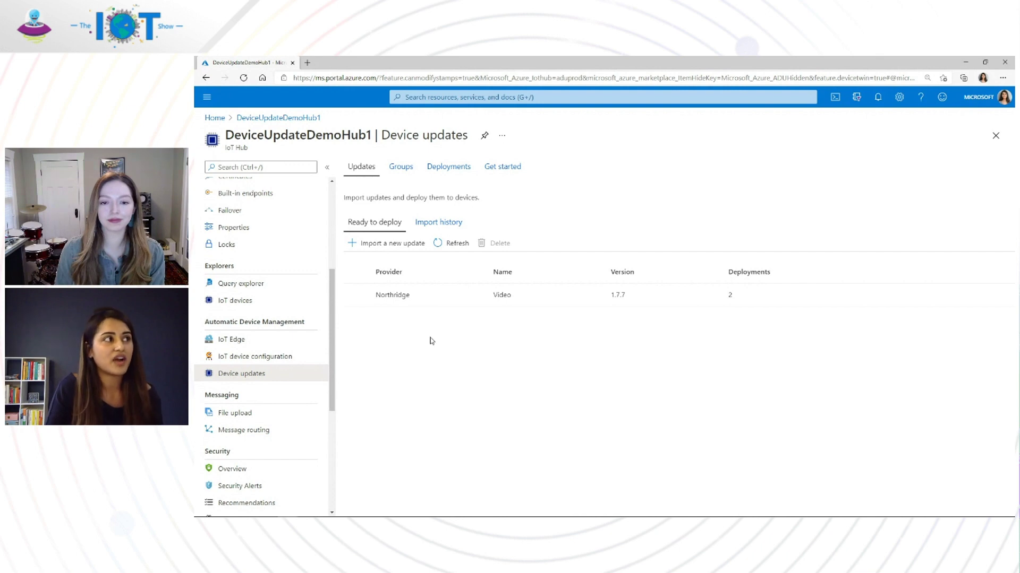
# - Start importing a new update and choose BugBash102320_aptmanifest176.json as the import manifest file
pyautogui.click(393, 246)
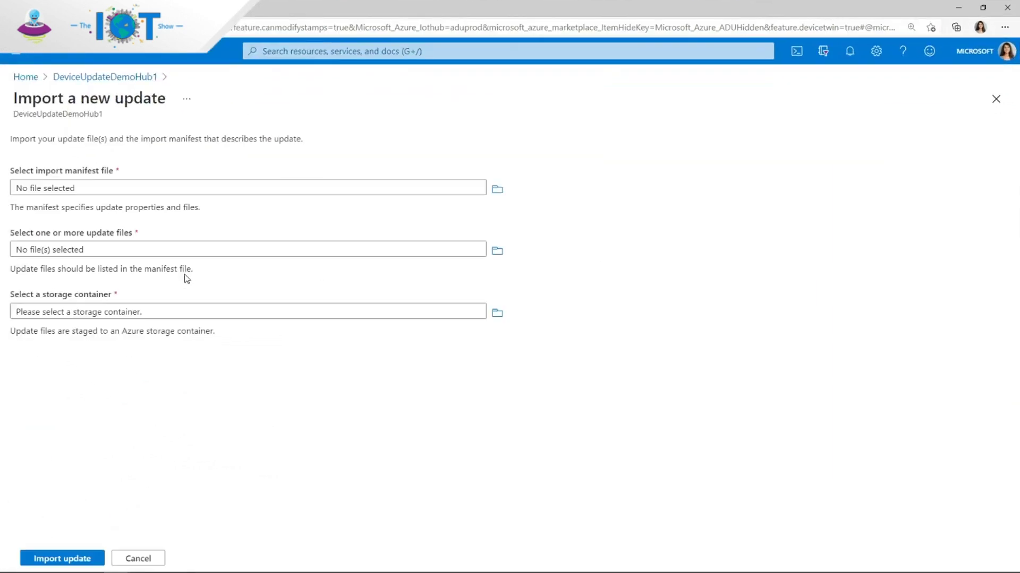
pyautogui.click(129, 189)
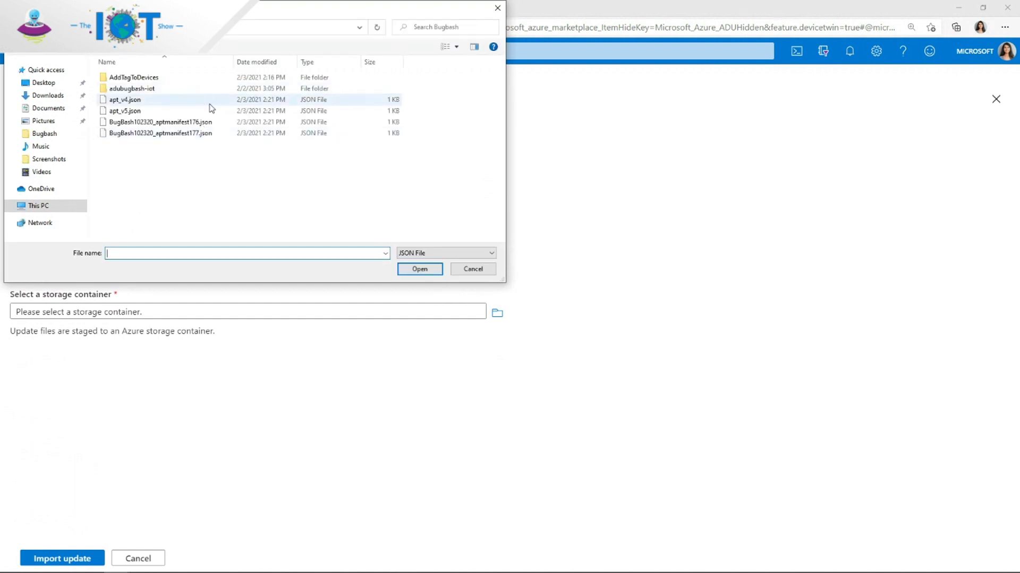
pyautogui.click(215, 124)
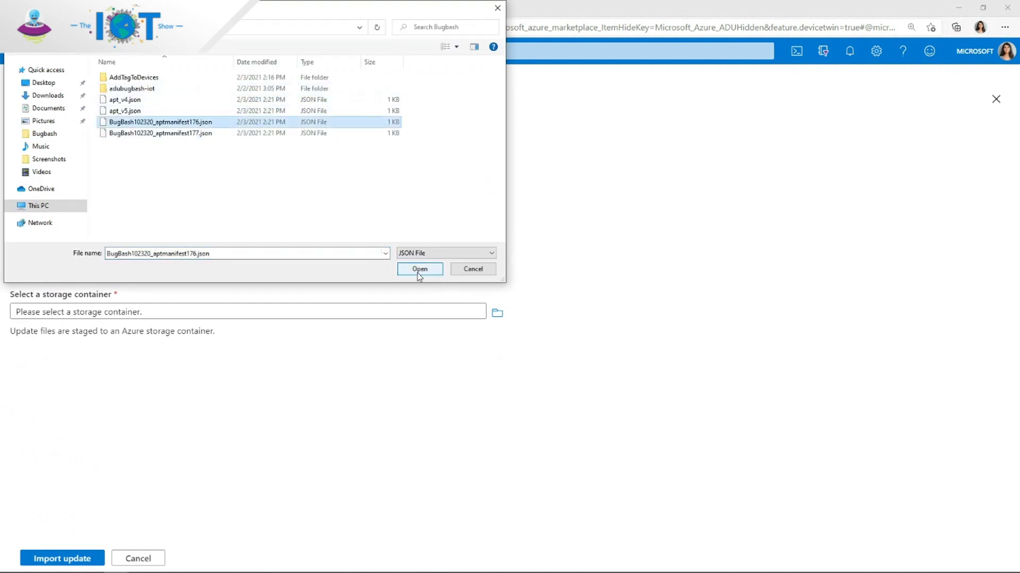
pyautogui.click(419, 270)
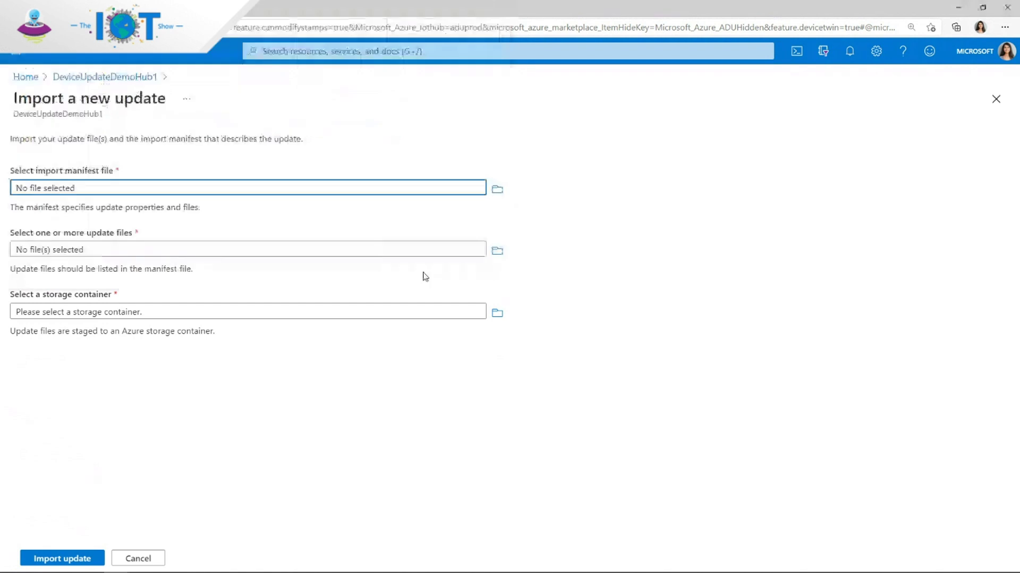
# - Choose apt_v4.json as the update file for the import
pyautogui.click(497, 252)
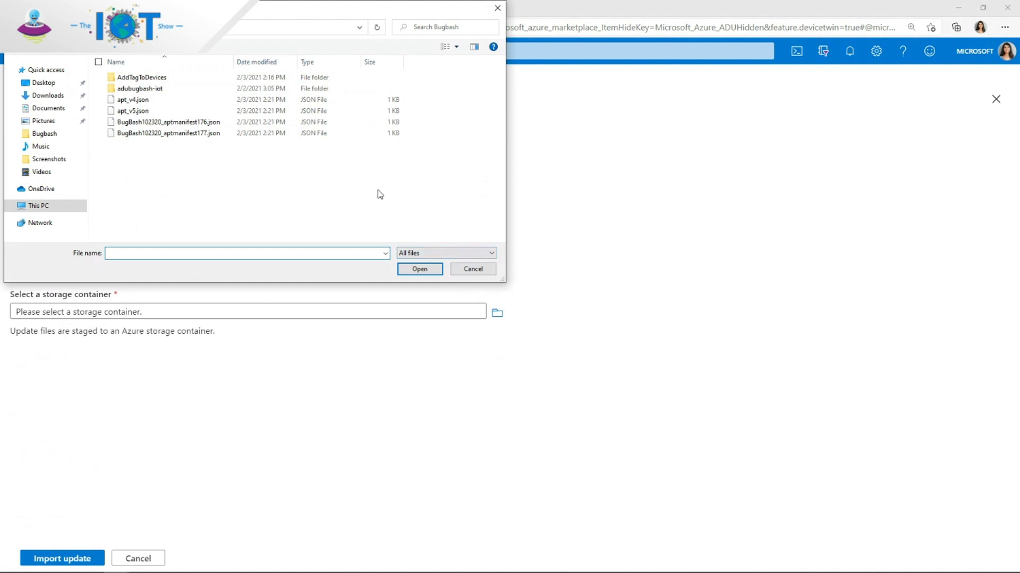
pyautogui.click(250, 98)
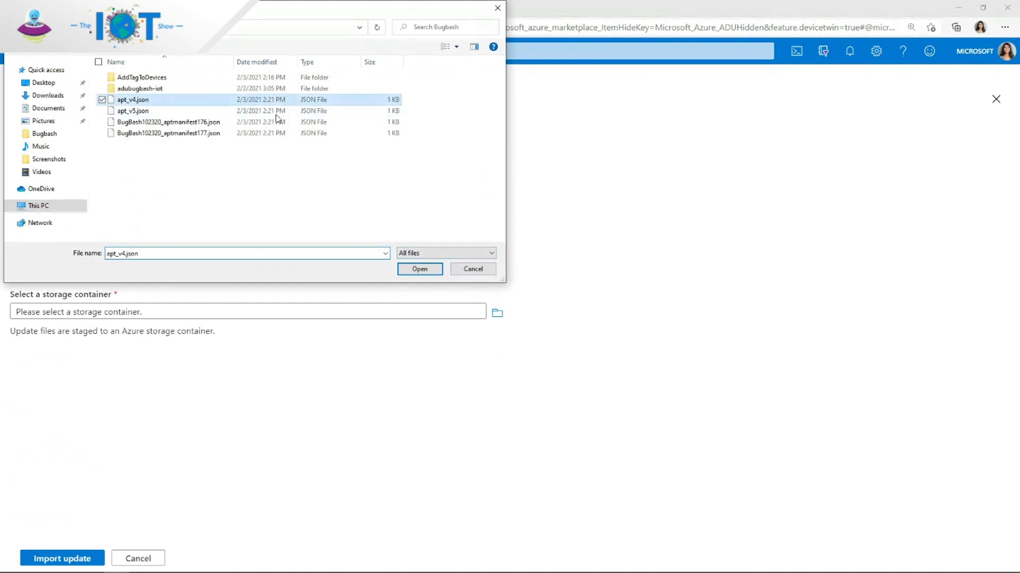
pyautogui.click(424, 270)
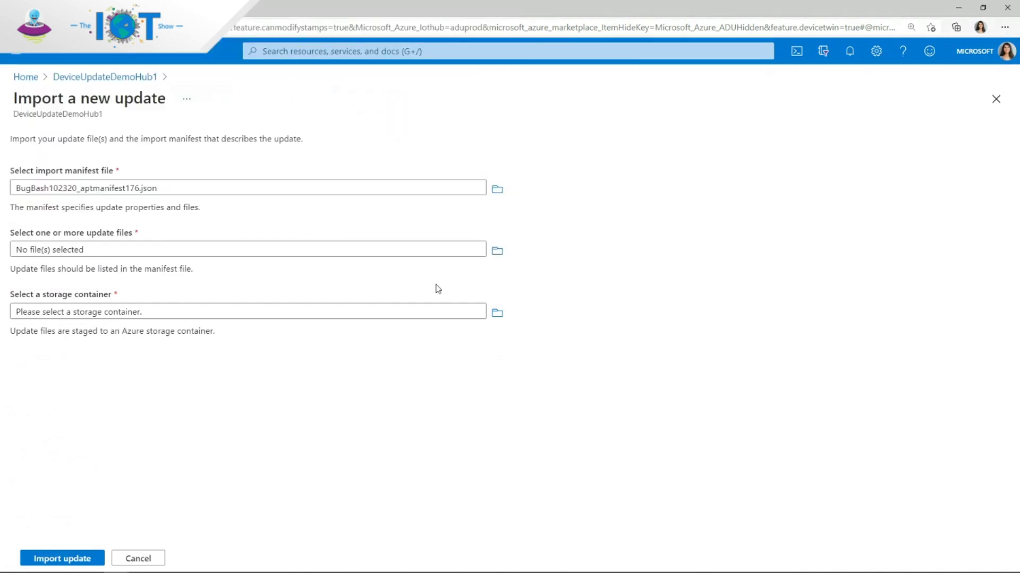
# - Set the storage container for the update files to vimeht in the mscontosogreenstorage account
pyautogui.click(498, 314)
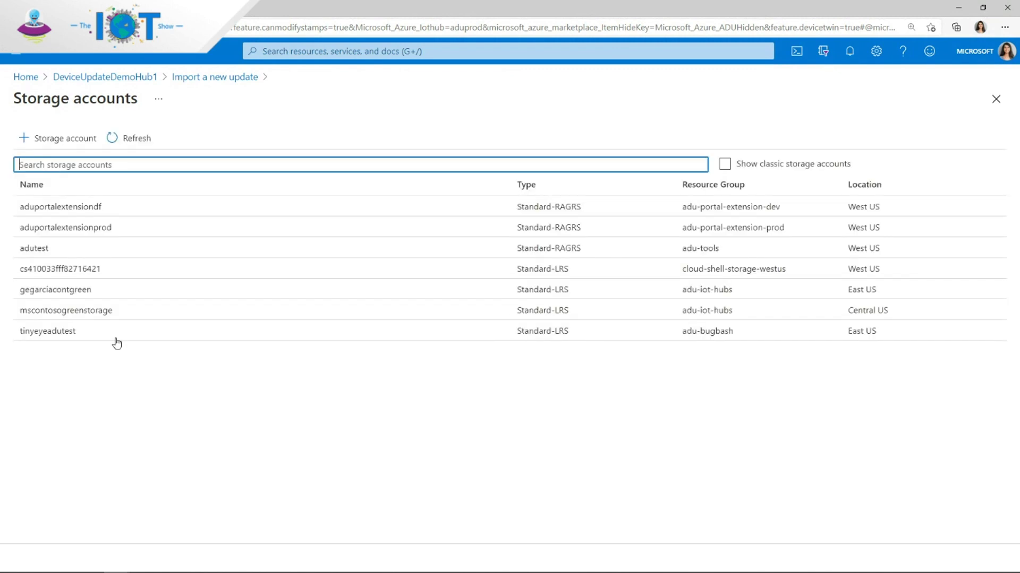
pyautogui.click(98, 315)
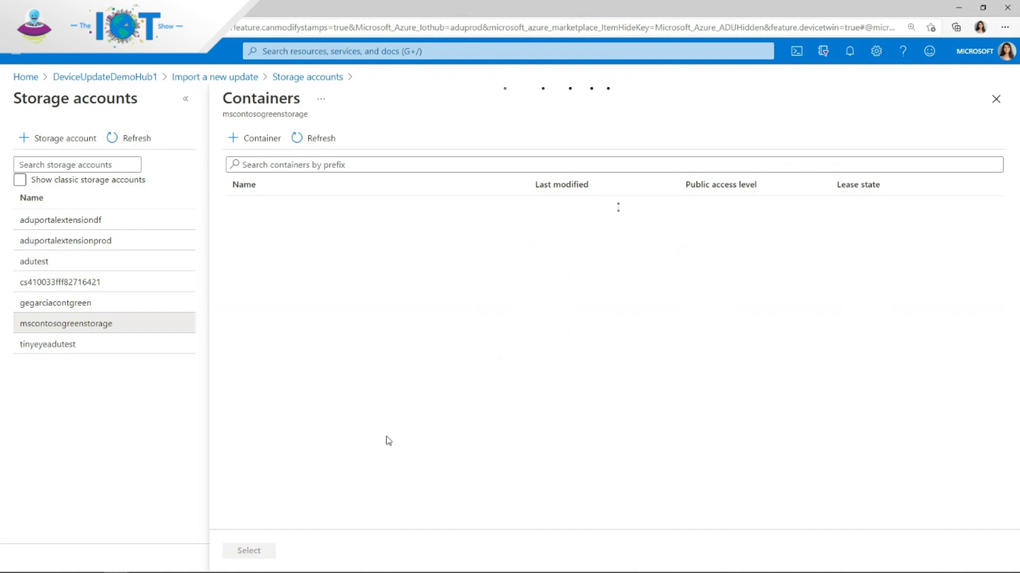
pyautogui.scroll(-10, 377, 339)
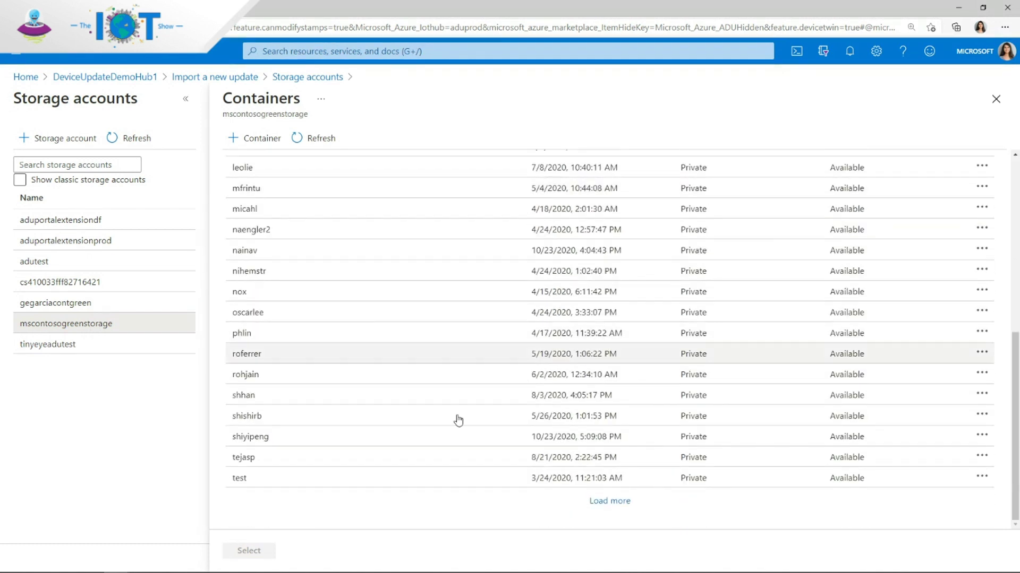
pyautogui.click(598, 503)
pyautogui.scroll(-1, 317, 506)
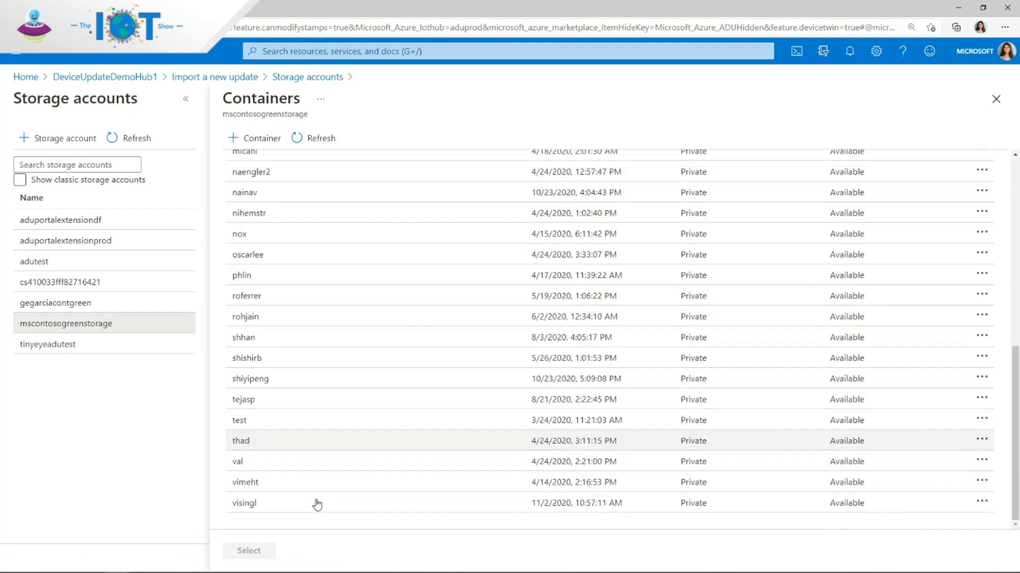
pyautogui.click(282, 487)
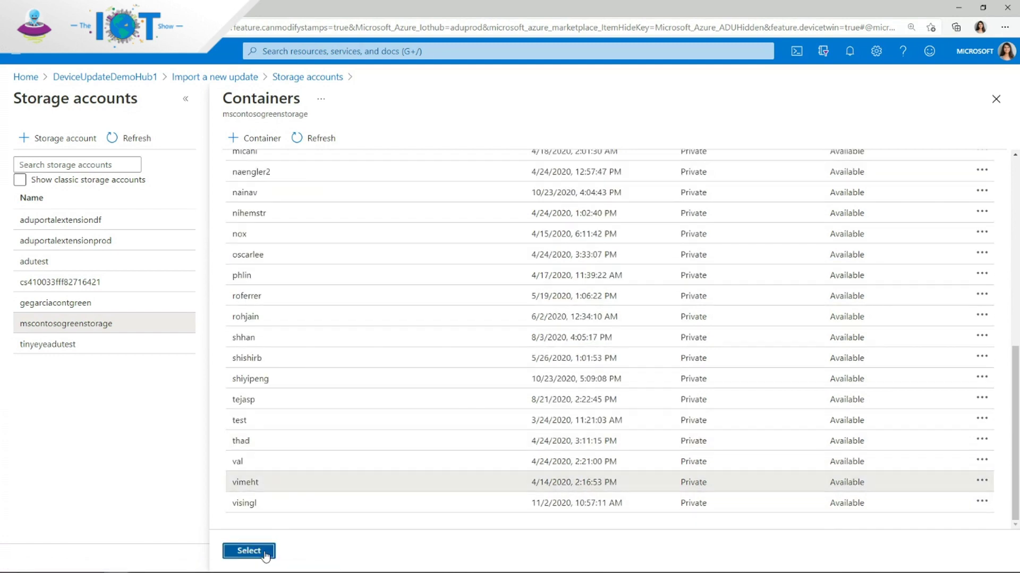
pyautogui.click(243, 551)
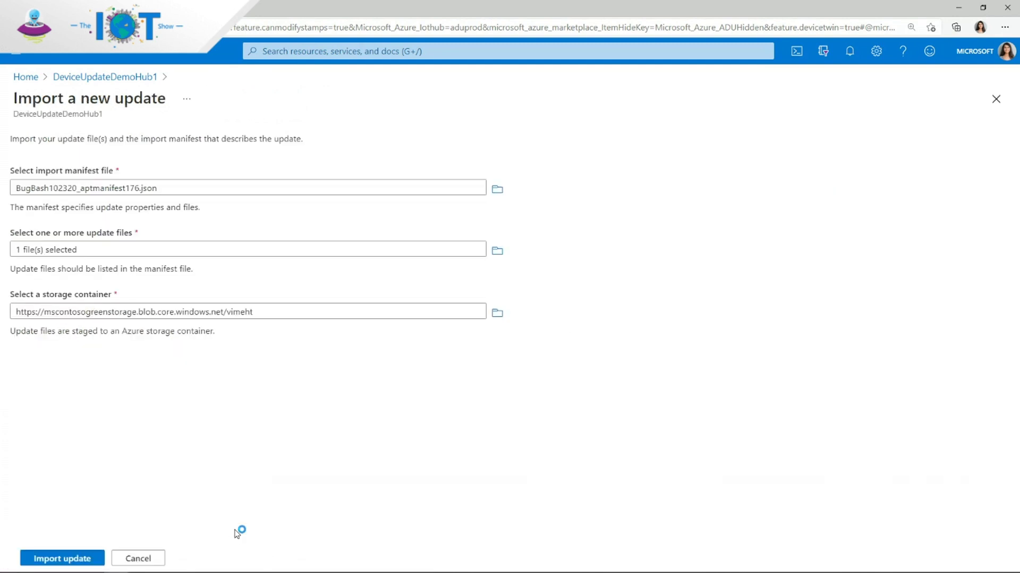
# - Submit the update import and view the list of updates ready to deploy
pyautogui.click(81, 557)
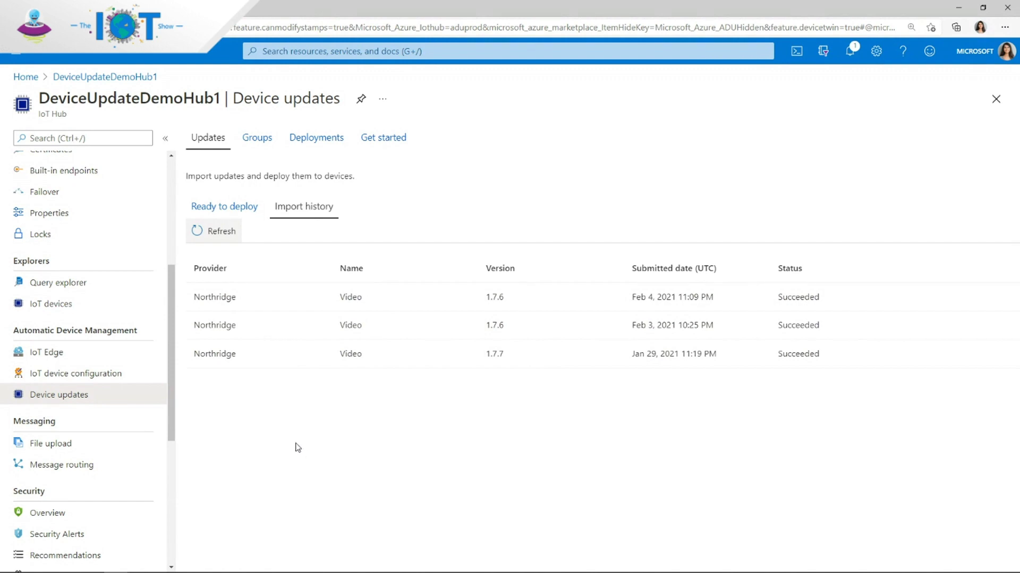
pyautogui.click(235, 206)
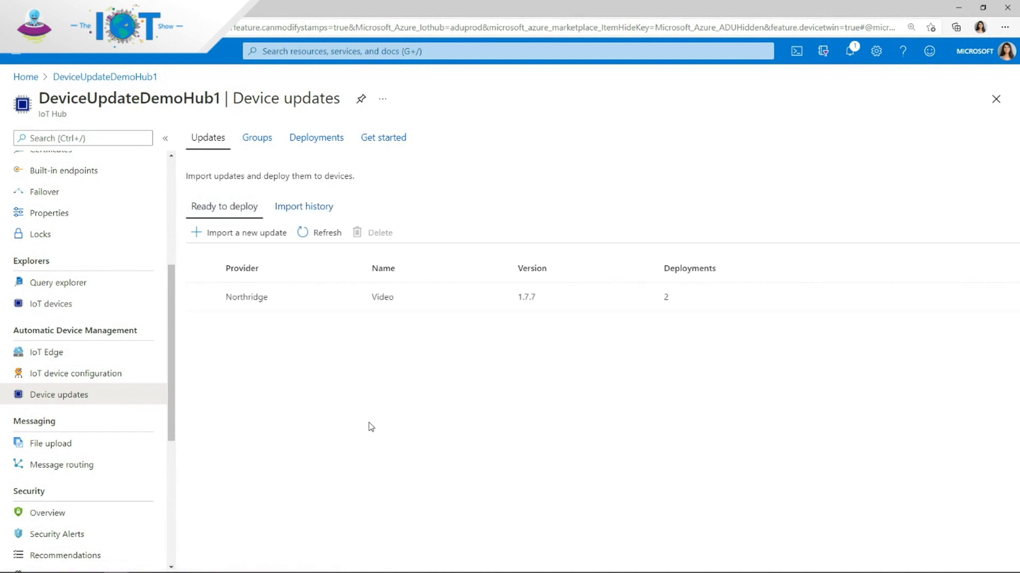
# - Create a new device group based on the Terra IoT Hub tag
pyautogui.click(257, 139)
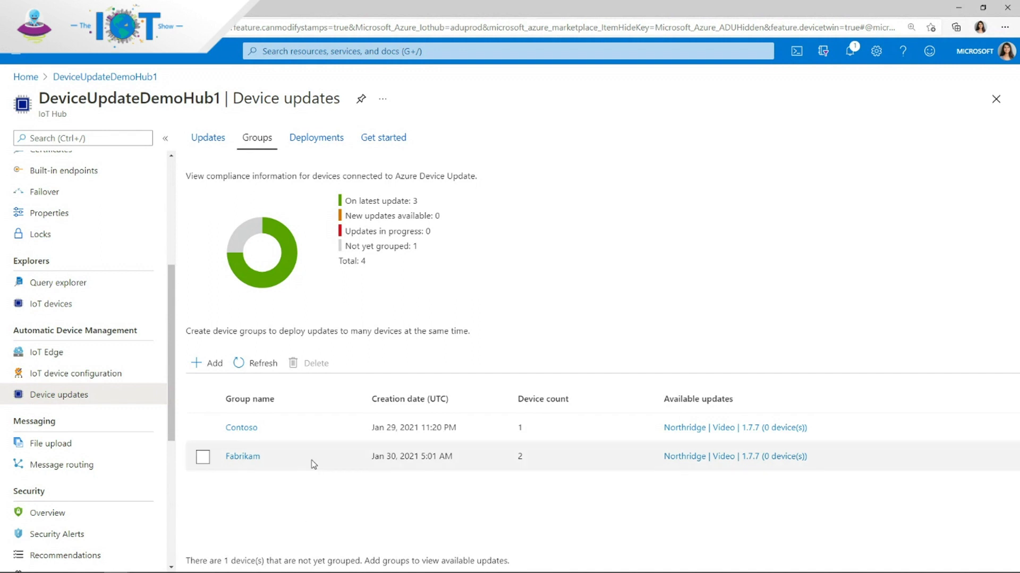
pyautogui.click(202, 366)
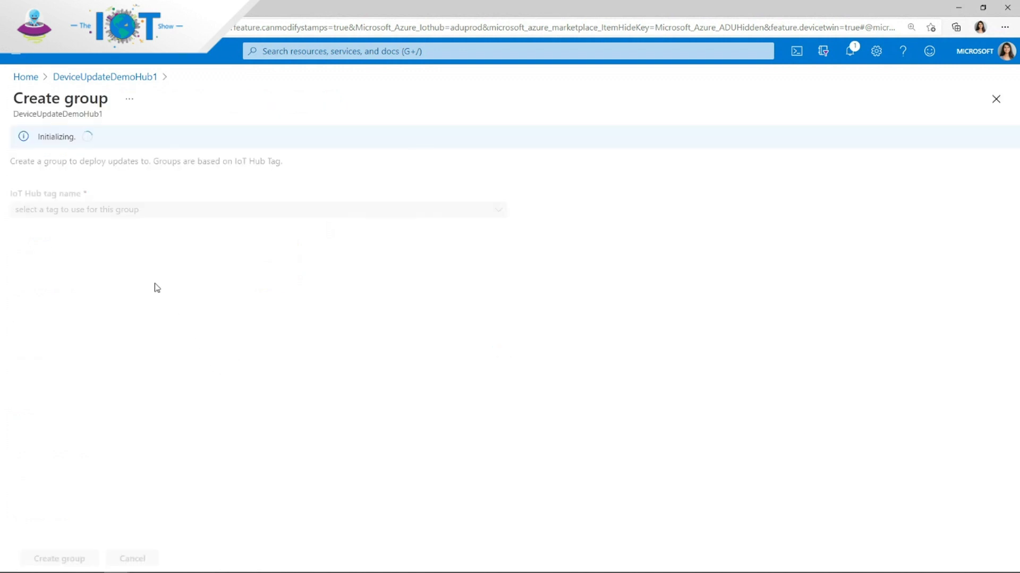
pyautogui.click(113, 189)
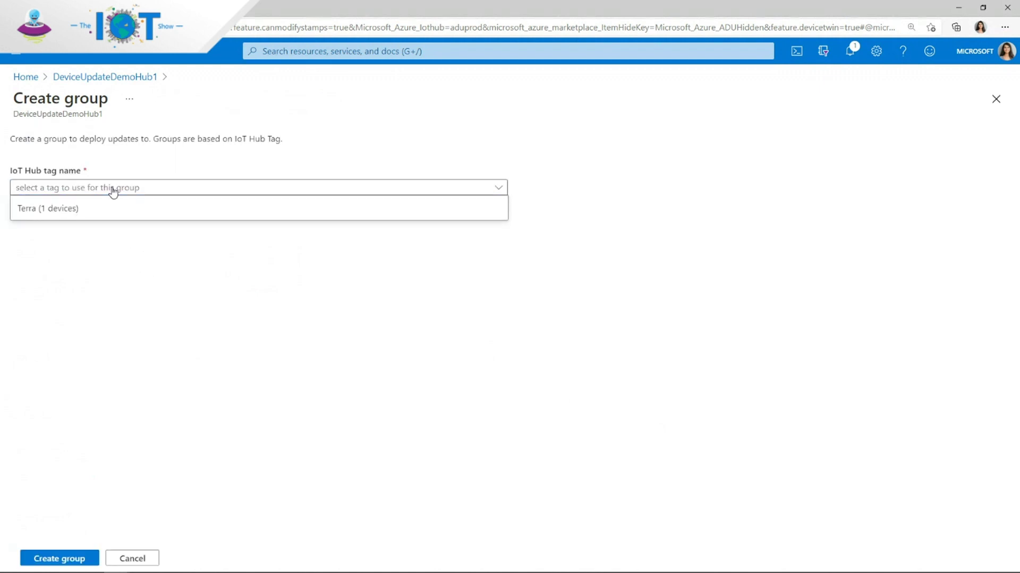
pyautogui.click(110, 214)
pyautogui.click(67, 561)
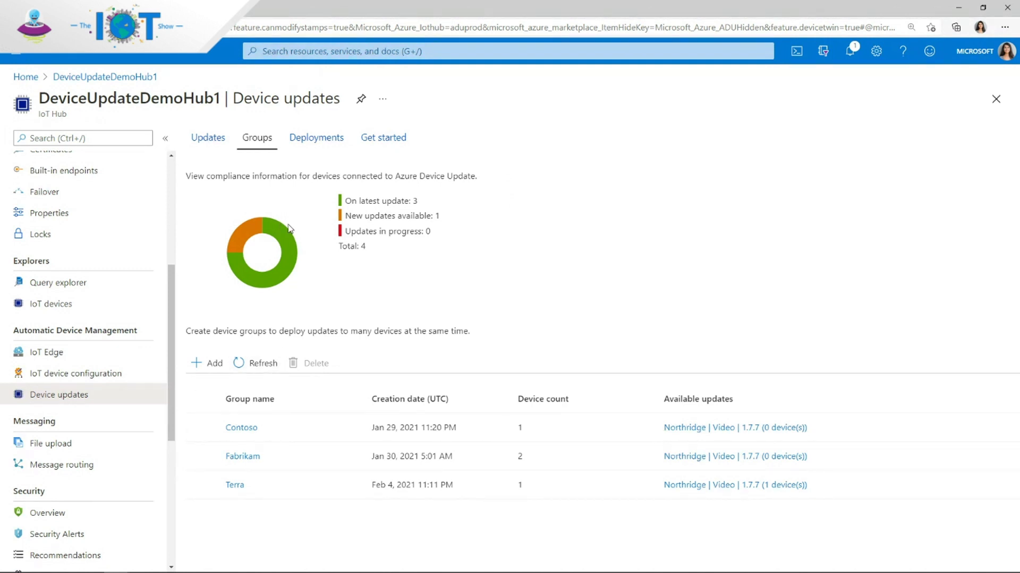
# - Create a deployment of the Northridge Video 1.7.7 update to the Terra group with start date Feb 4, 2021
pyautogui.moveTo(274, 230)
pyautogui.click(698, 494)
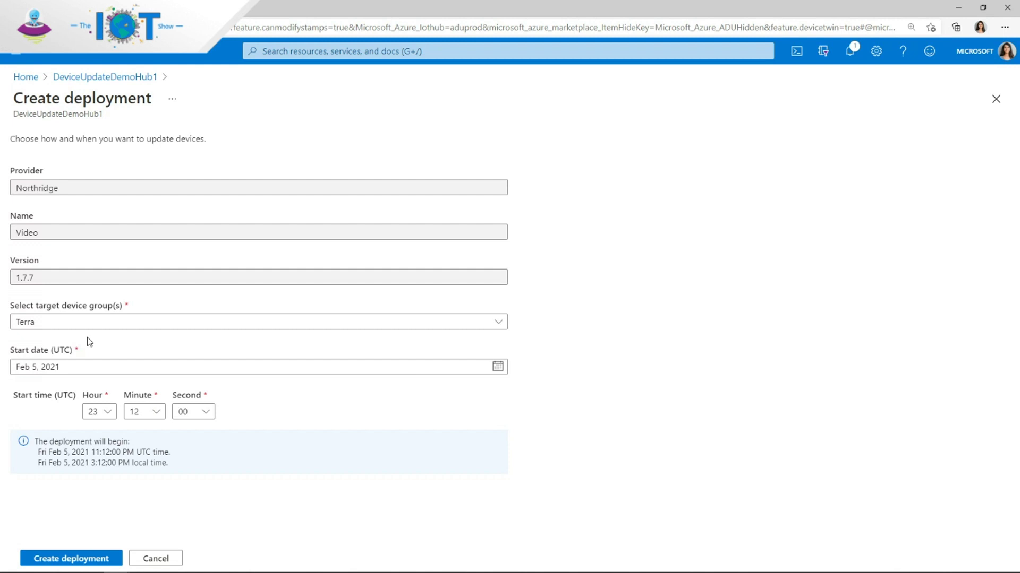
pyautogui.click(83, 330)
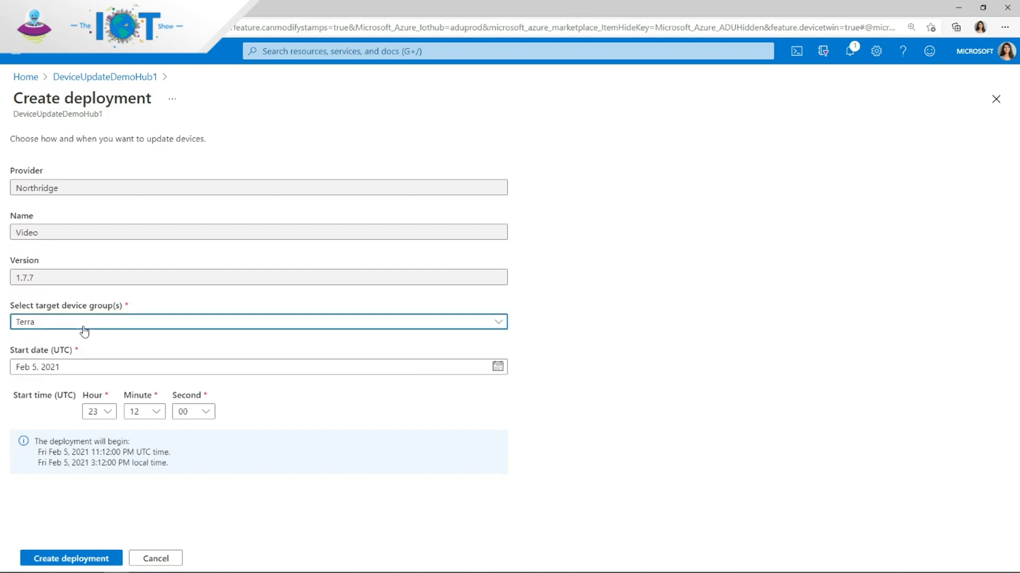
pyautogui.click(84, 323)
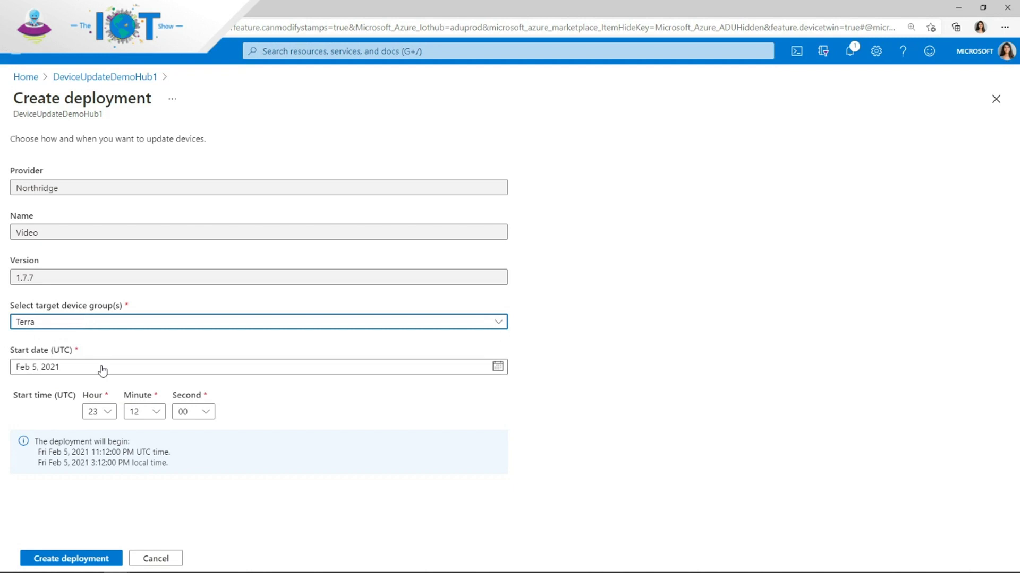
pyautogui.click(101, 372)
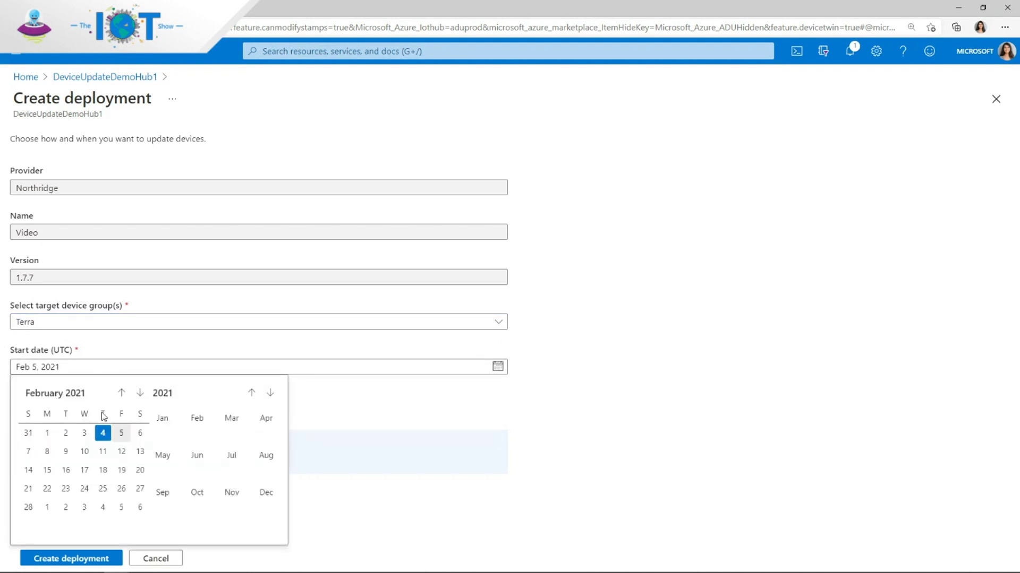
pyautogui.click(103, 428)
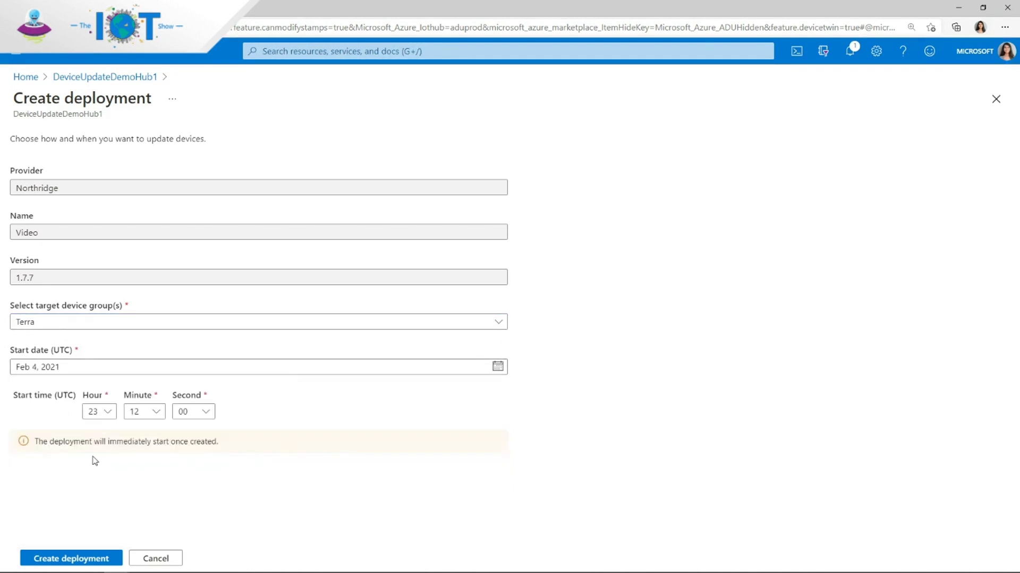
pyautogui.click(85, 563)
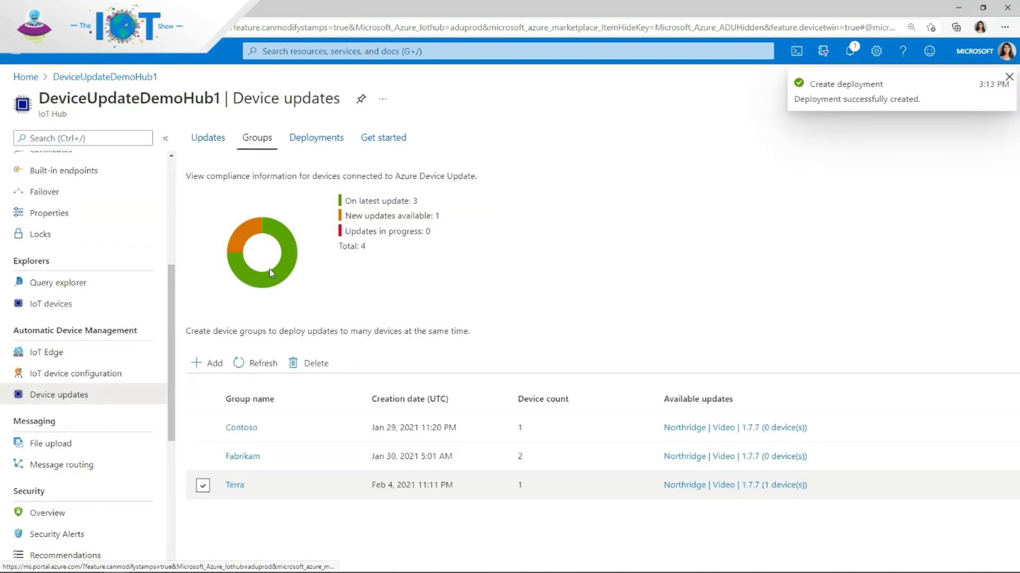
# - Review the details of the Terra group's deployment and the update compliance of the device groups
pyautogui.click(303, 140)
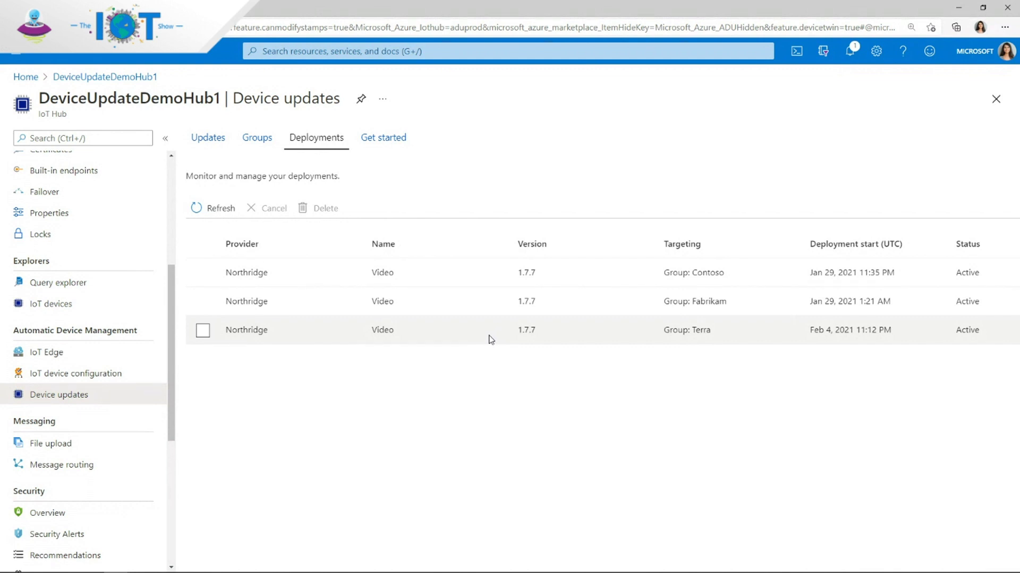
pyautogui.click(491, 340)
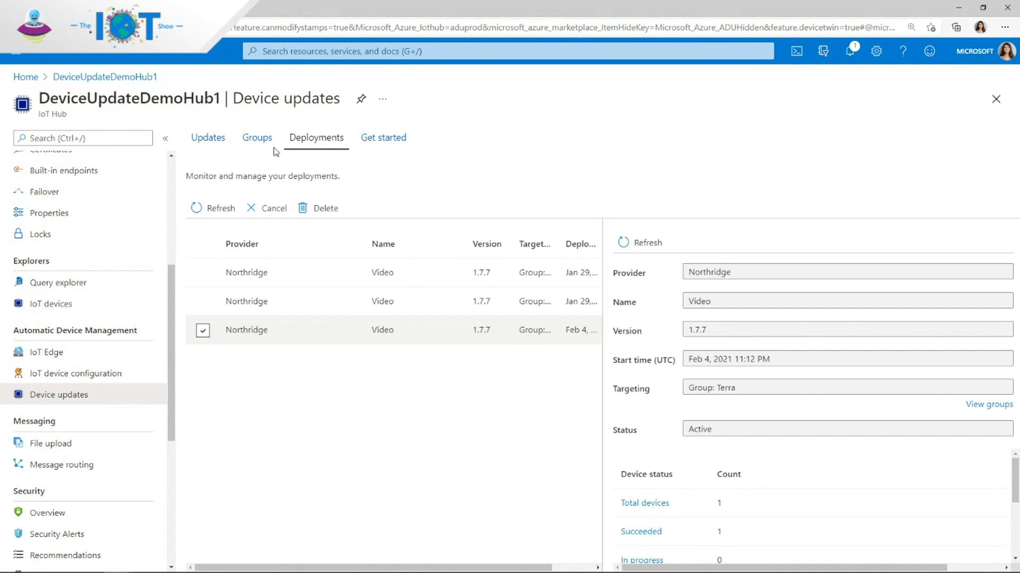
pyautogui.click(258, 141)
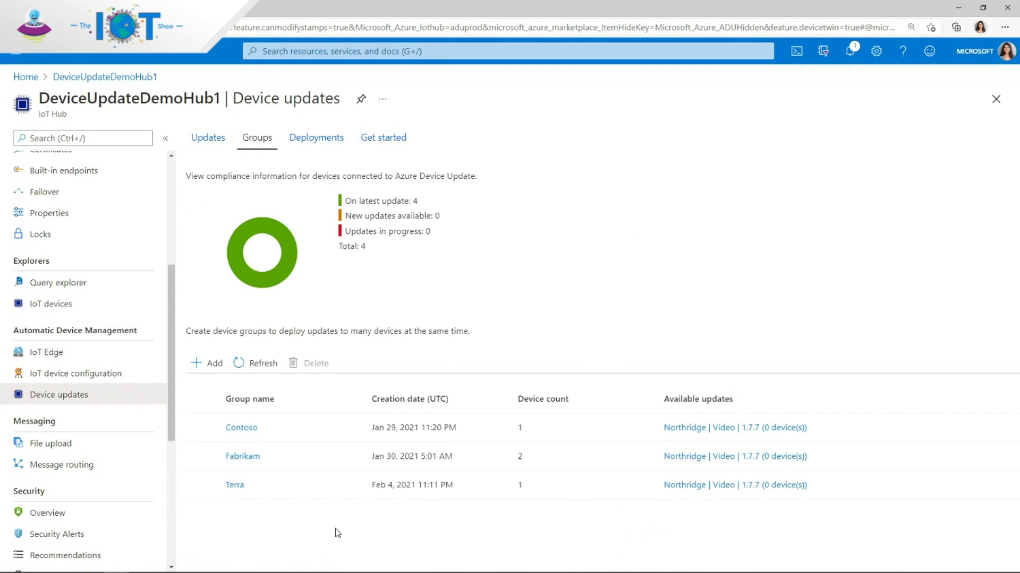